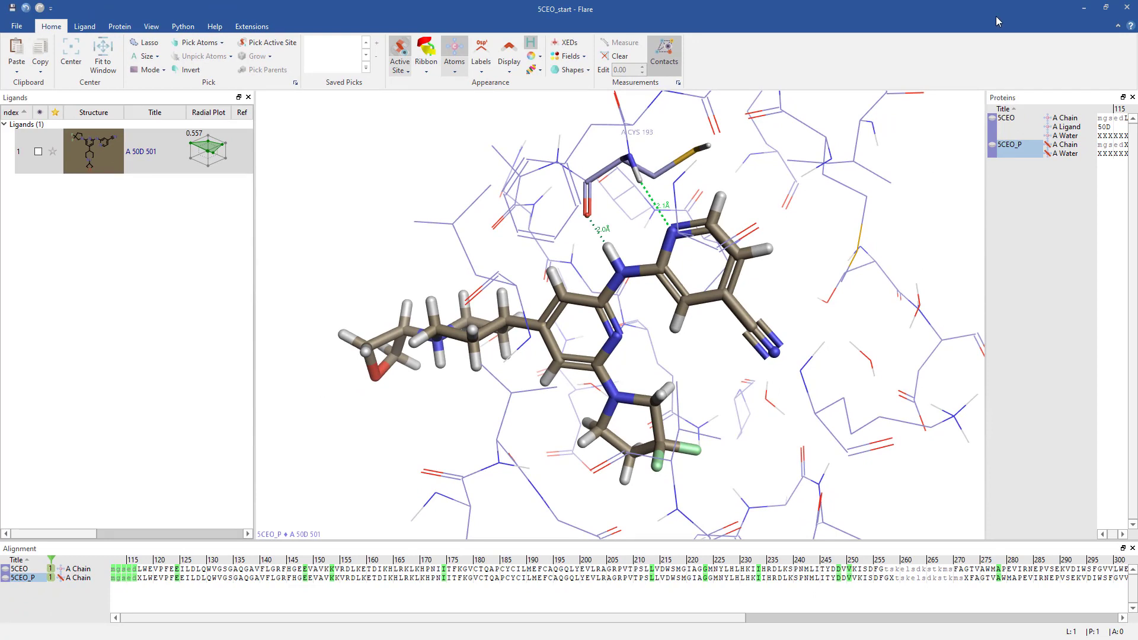
- Load the six molecules from training_mols.sdf into the Ligands table, accepting all 2D molecules
key(alt+Tab)
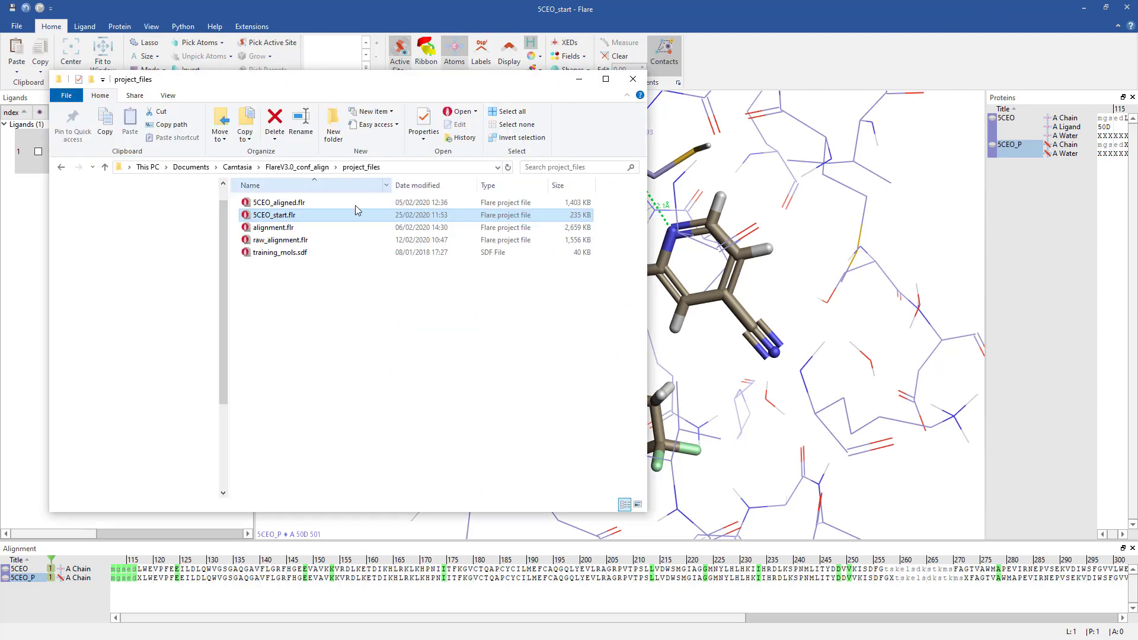
drag(298, 255, 801, 302)
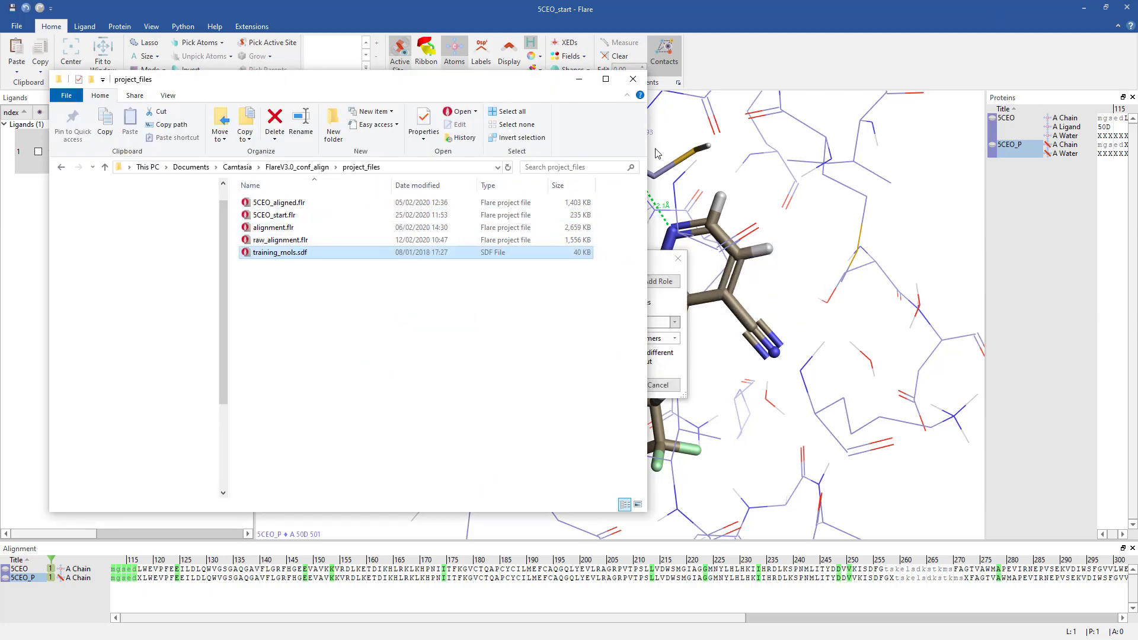
click(663, 17)
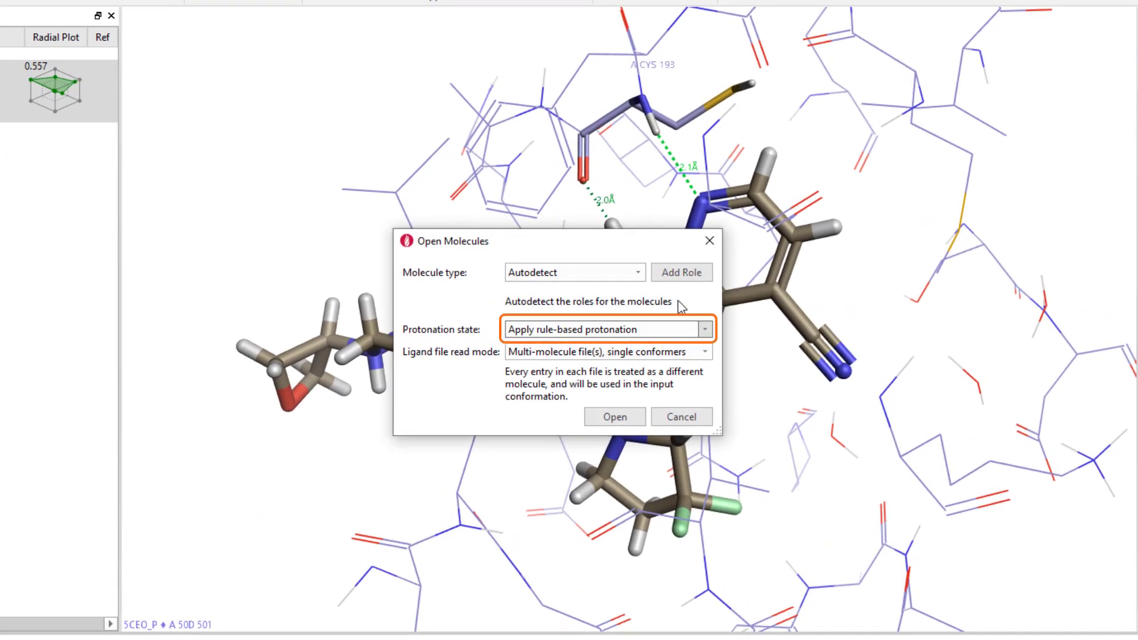
click(616, 417)
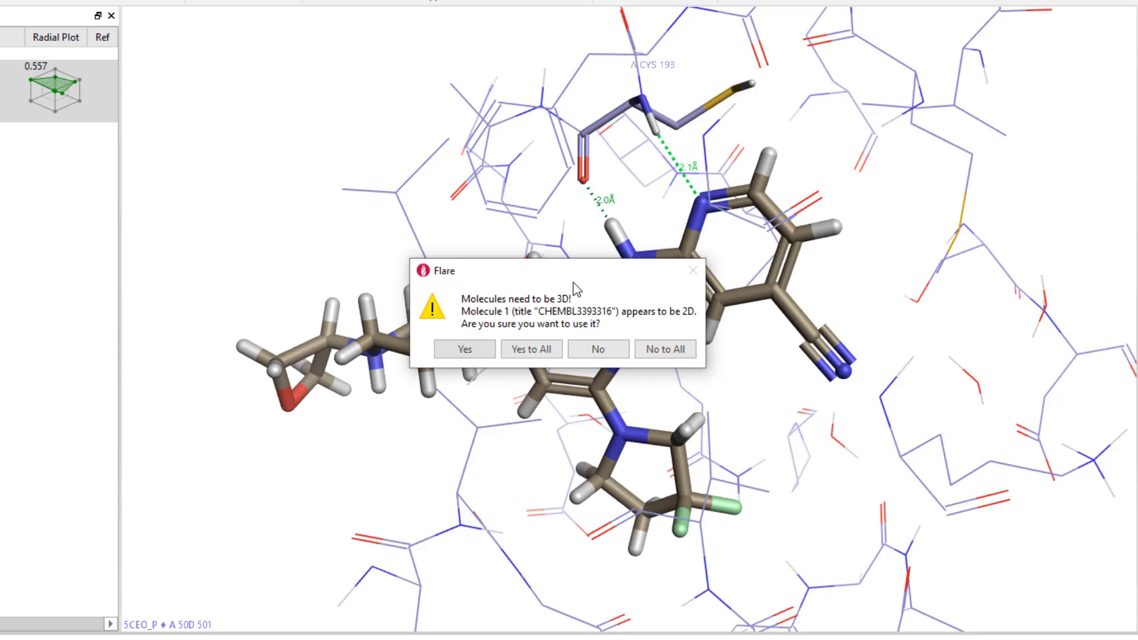
click(539, 351)
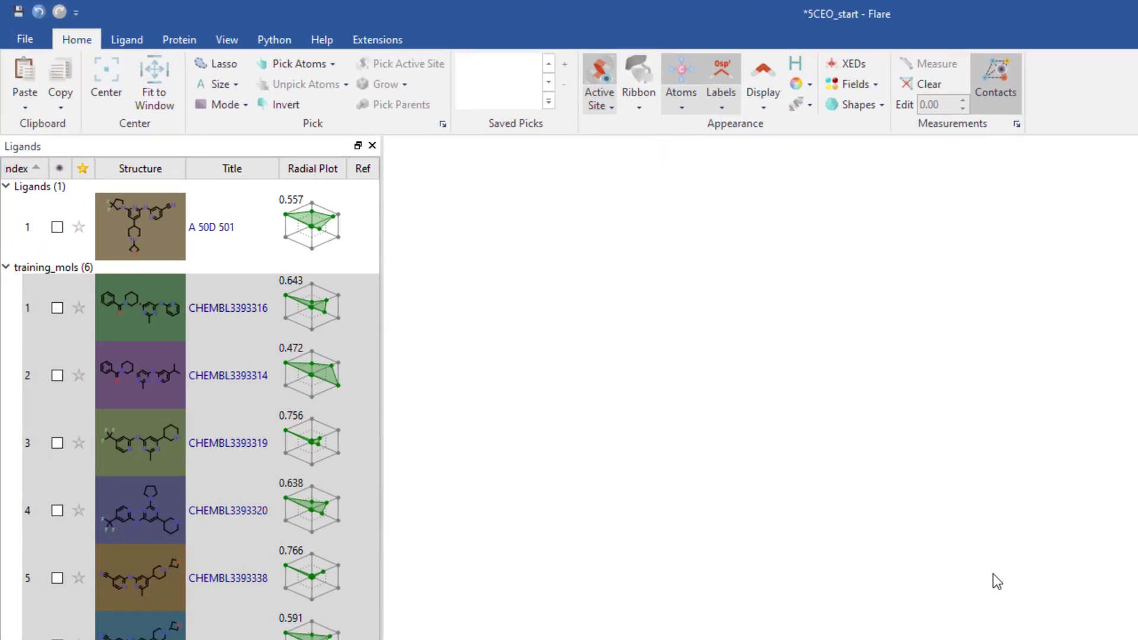
- Set up Conf Hunt and Align with the Ligands reference role and 5CEO_P as excluded volume
click(136, 40)
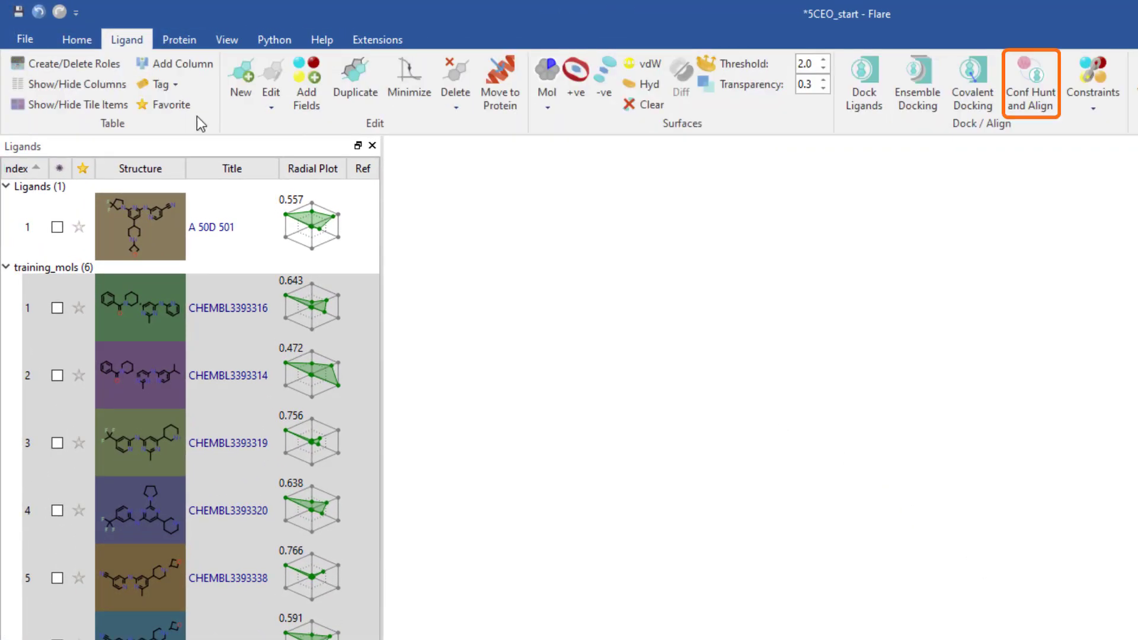
click(1042, 102)
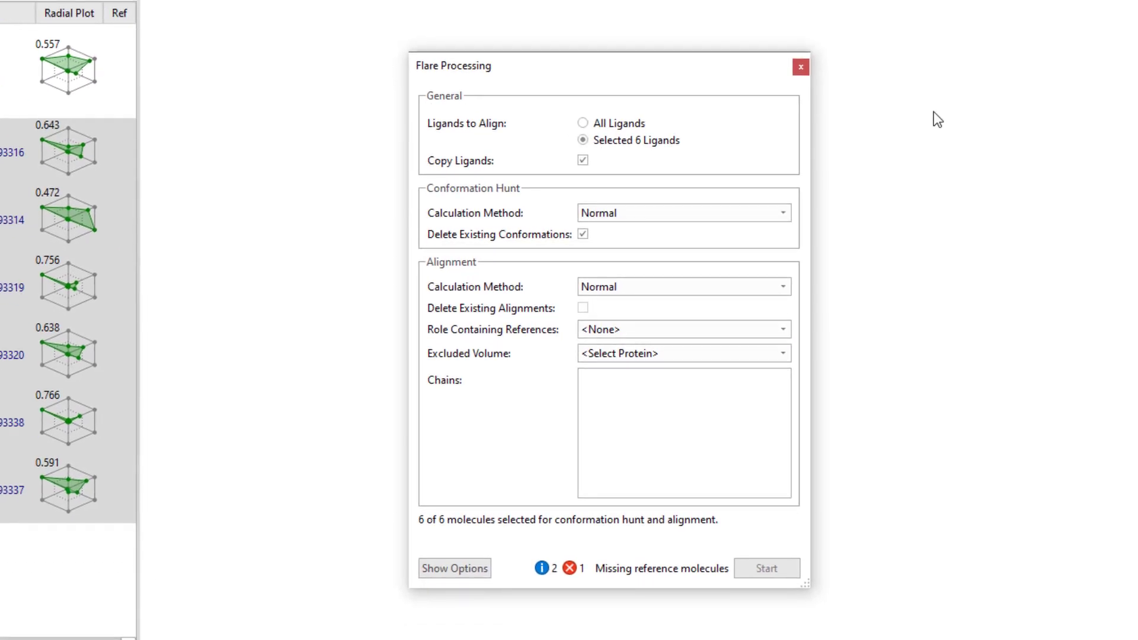
click(764, 330)
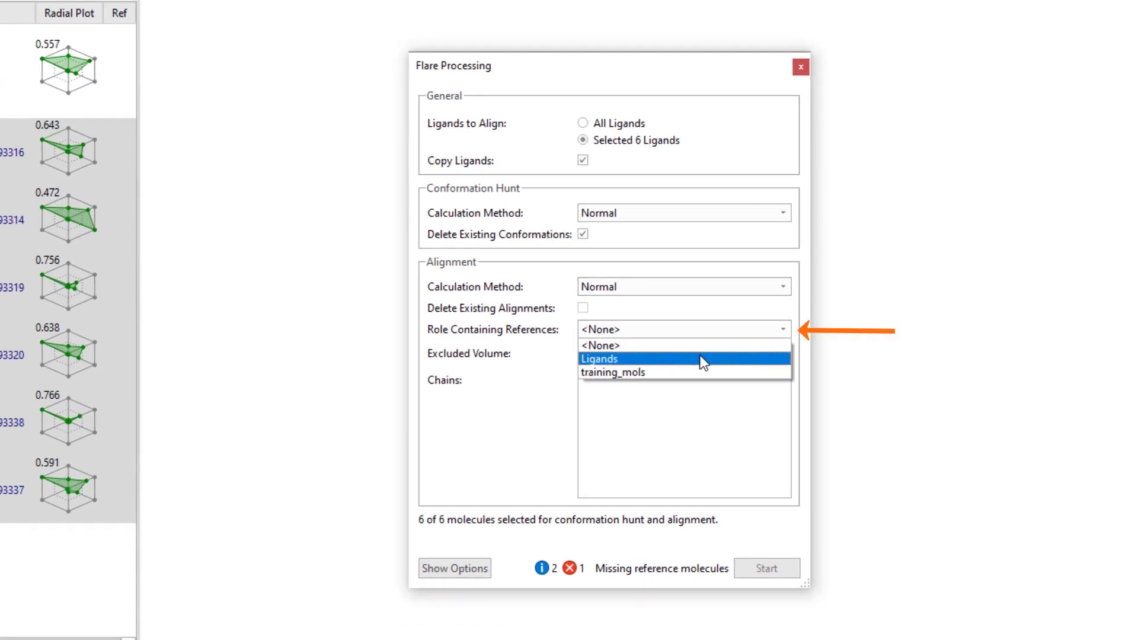
click(702, 357)
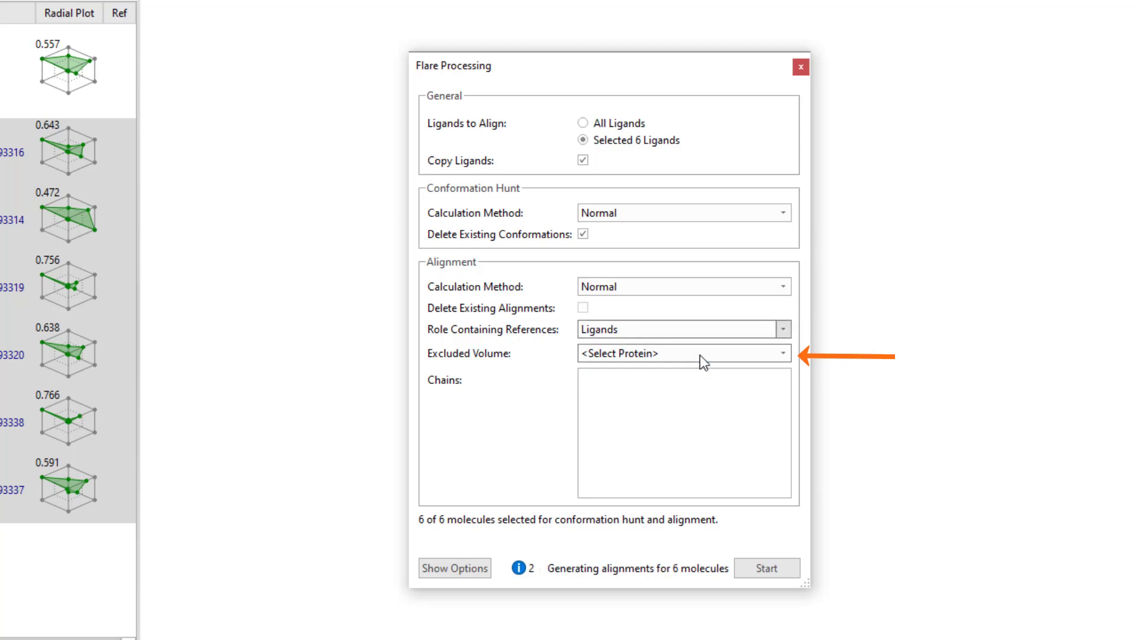
click(704, 354)
click(694, 397)
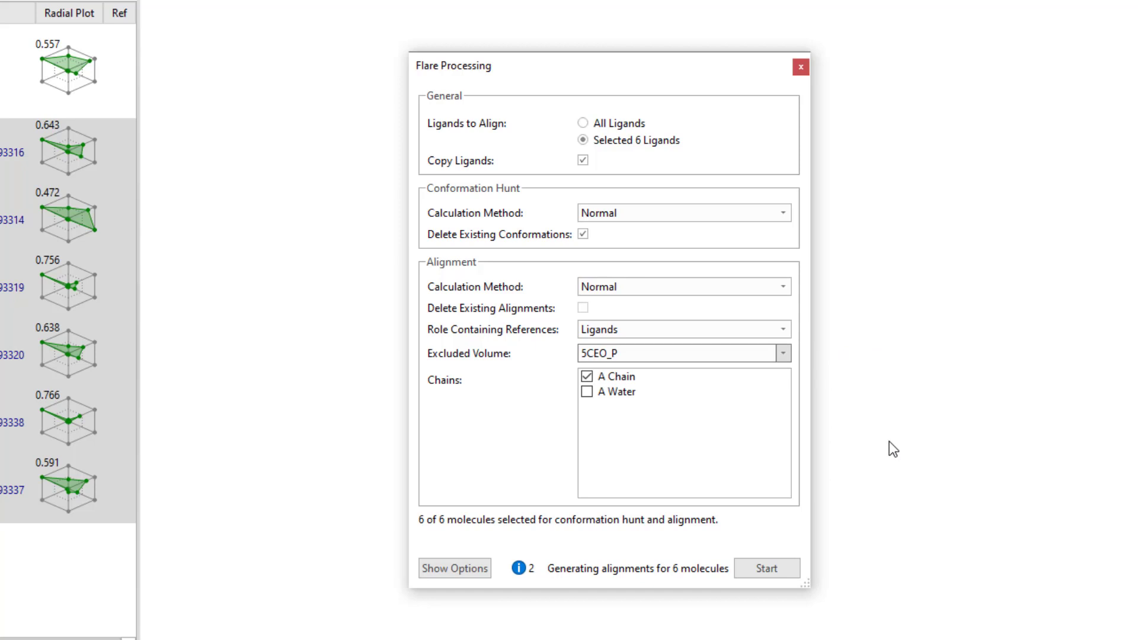
- Keep Coulombic forces switched on and start the conformation hunt and alignment
click(474, 569)
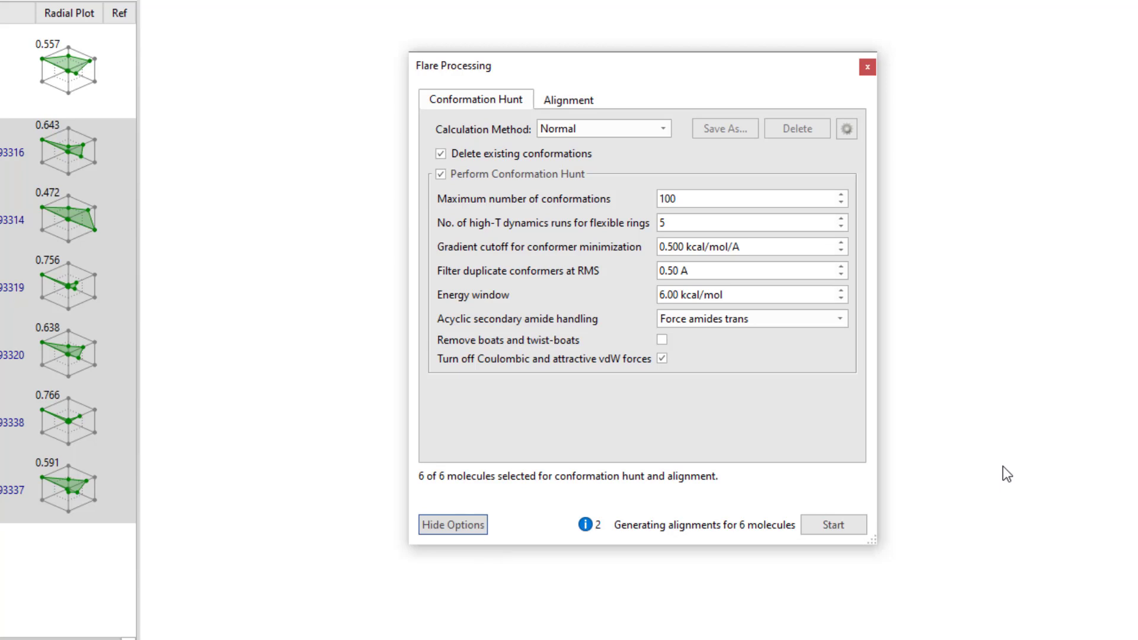
click(662, 359)
click(854, 525)
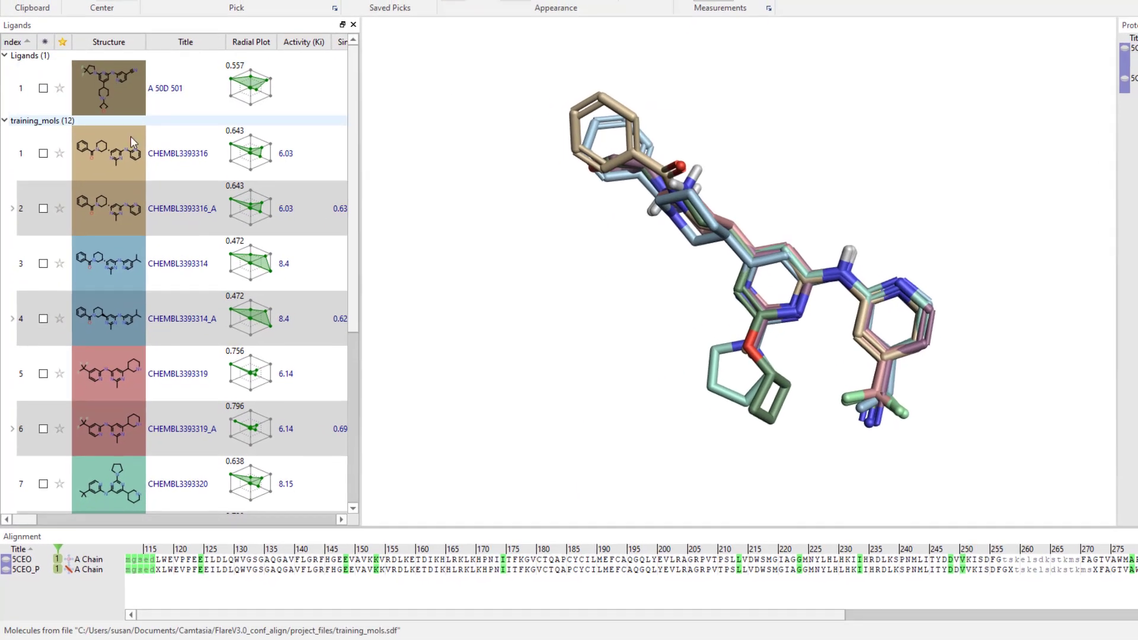
- Create a new role named 'aligned' for the aligned ligands
right_click(116, 248)
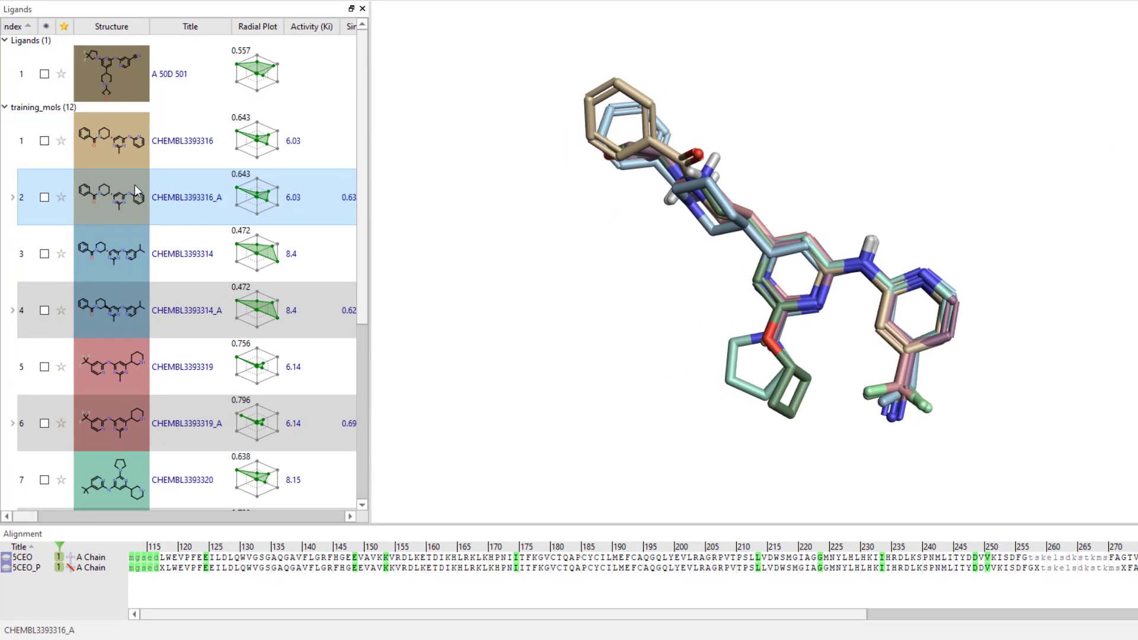
mouse_move(229, 434)
click(381, 435)
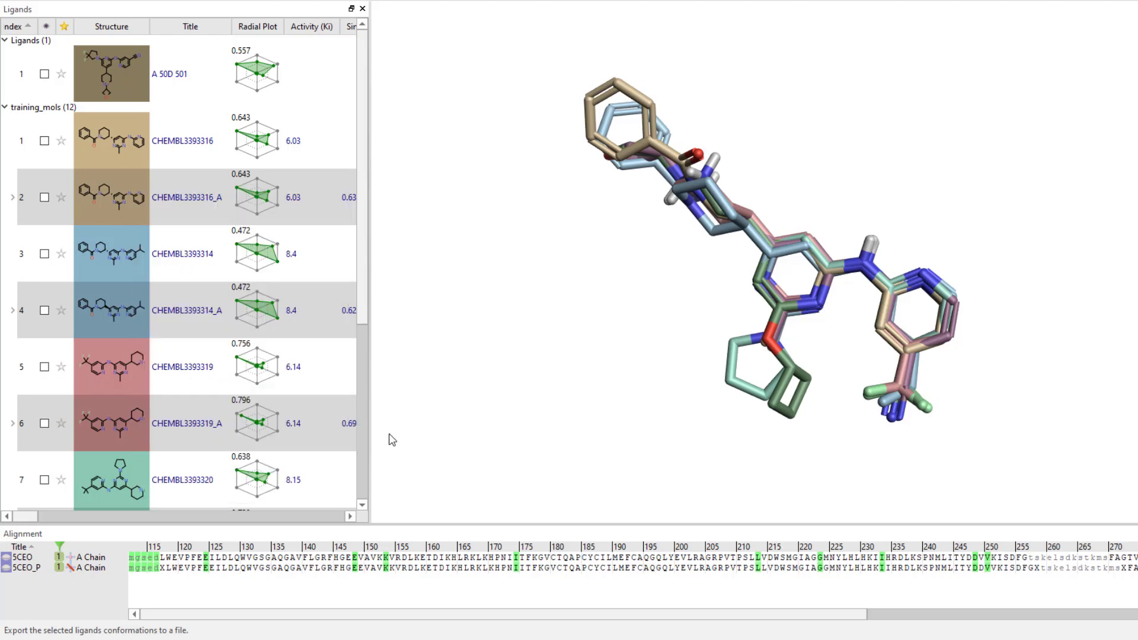
text(aligned)
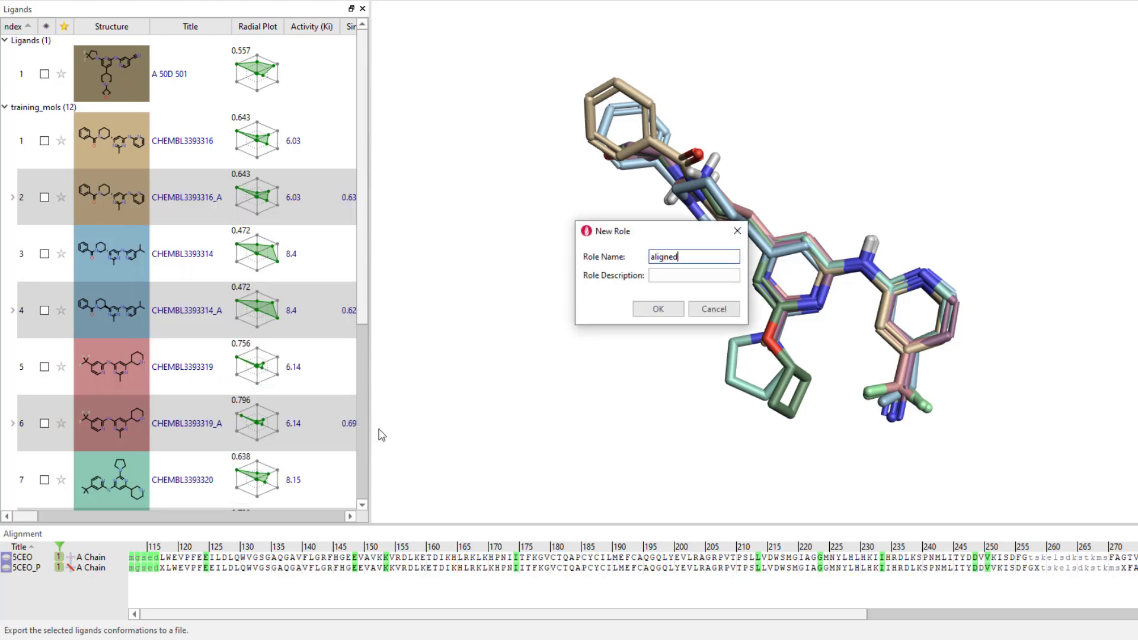
key(Return)
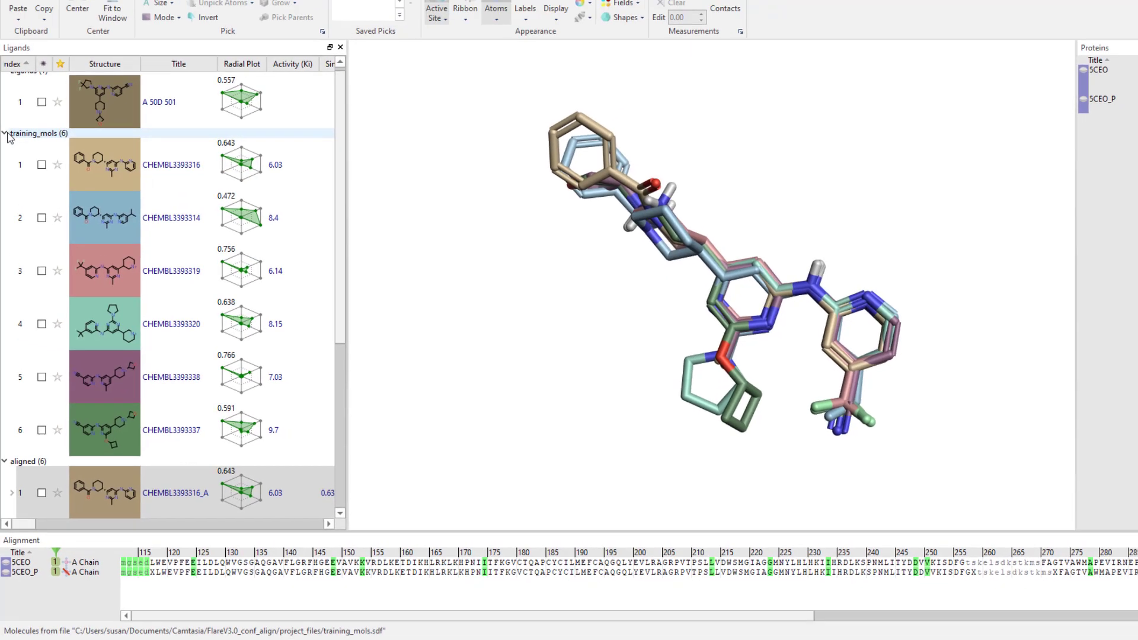
click(5, 107)
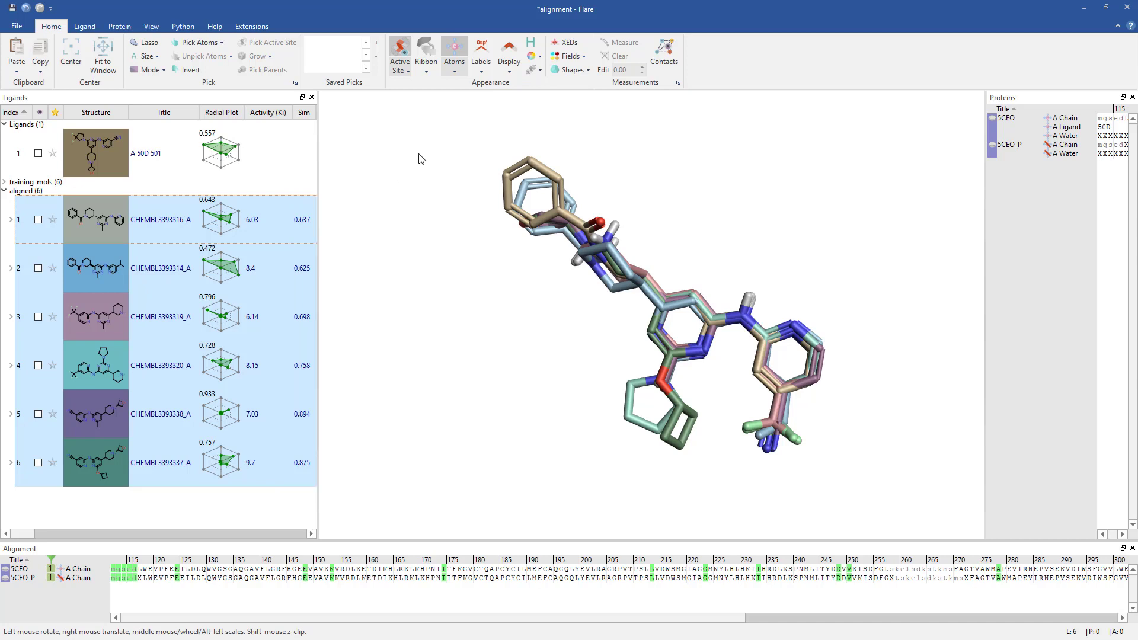
click(571, 57)
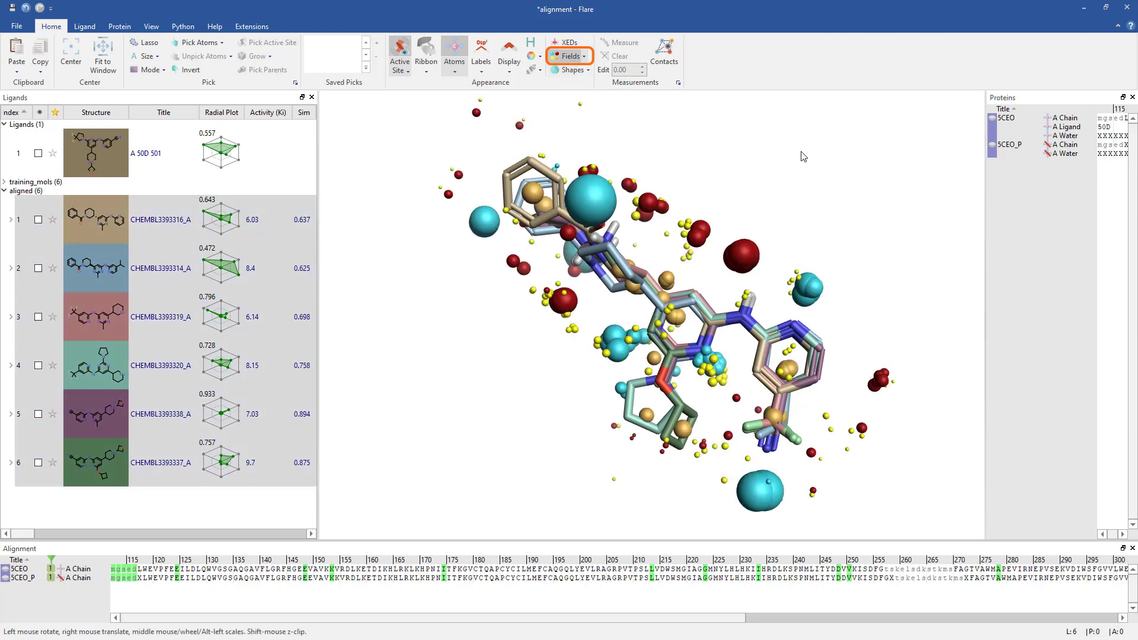
mouse_move(803, 156)
mouse_down()
mouse_move(882, 152)
mouse_move(811, 127)
mouse_move(791, 147)
mouse_move(803, 159)
mouse_up()
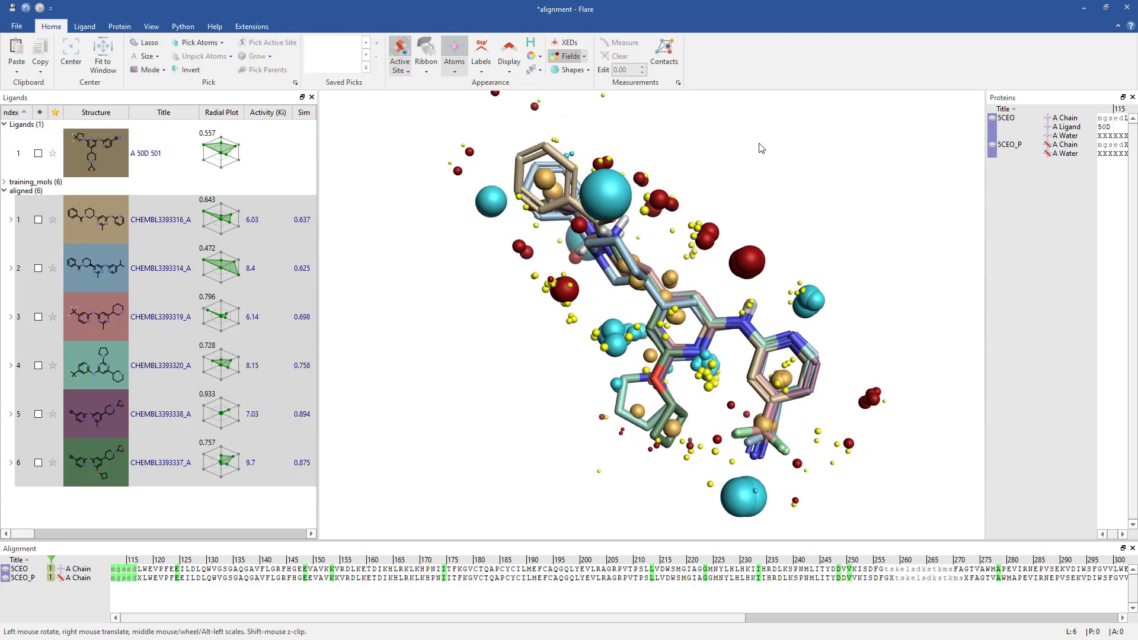
click(566, 57)
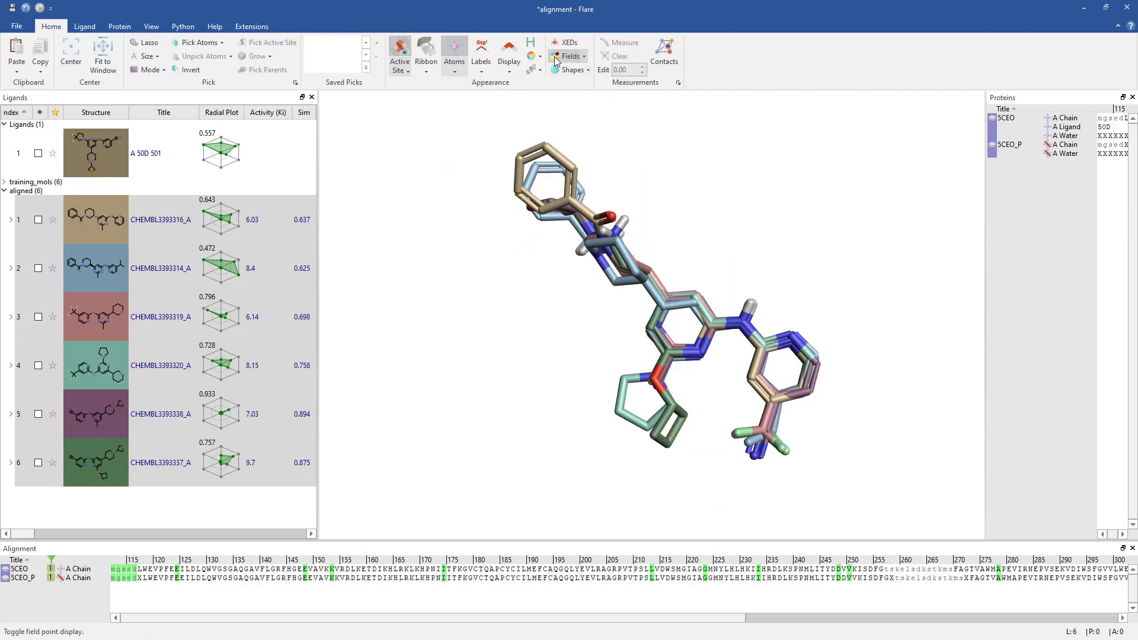
- Switch the 3D view to Grid and compare CHEMBL3393316_A with CHEMBL3393314_A
click(143, 27)
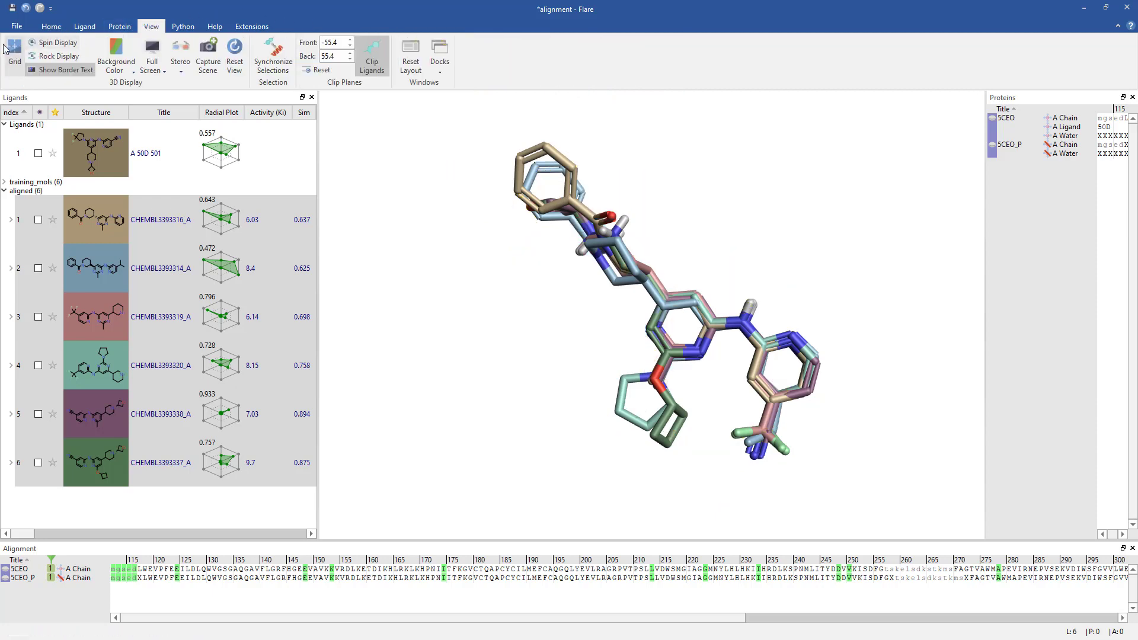
click(7, 49)
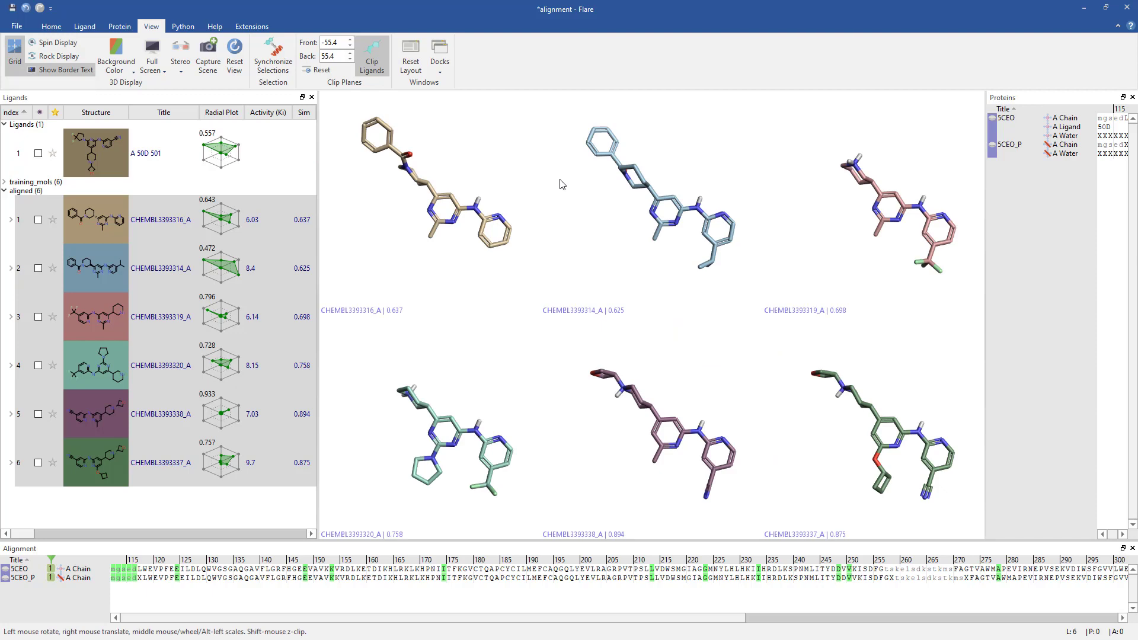
click(111, 228)
ctrl+click(100, 273)
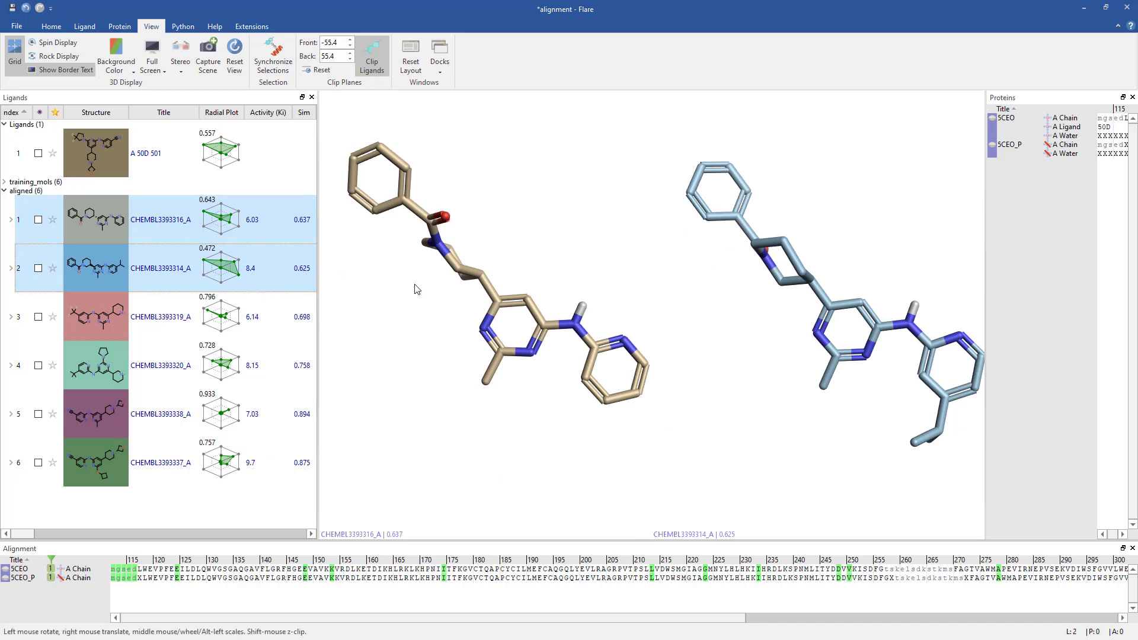
- Compare CHEMBL3393319_A with CHEMBL3393320_A, then CHEMBL3393338_A with CHEMBL3393337_A
scroll(416, 289, down, 1)
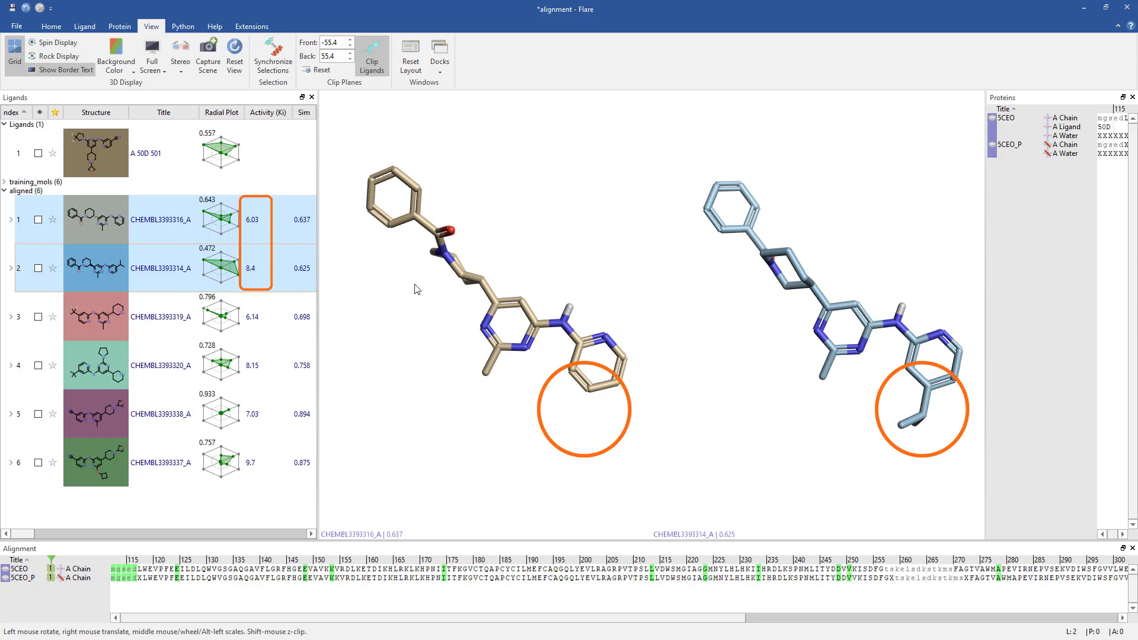
click(89, 331)
ctrl+click(83, 367)
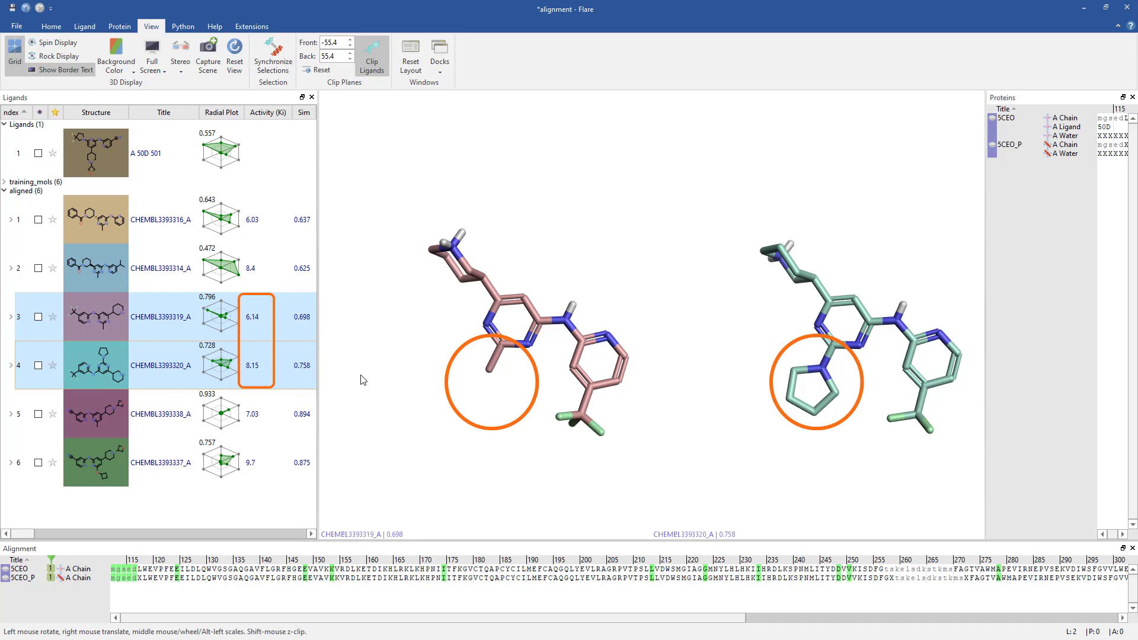
click(104, 415)
shift+click(98, 456)
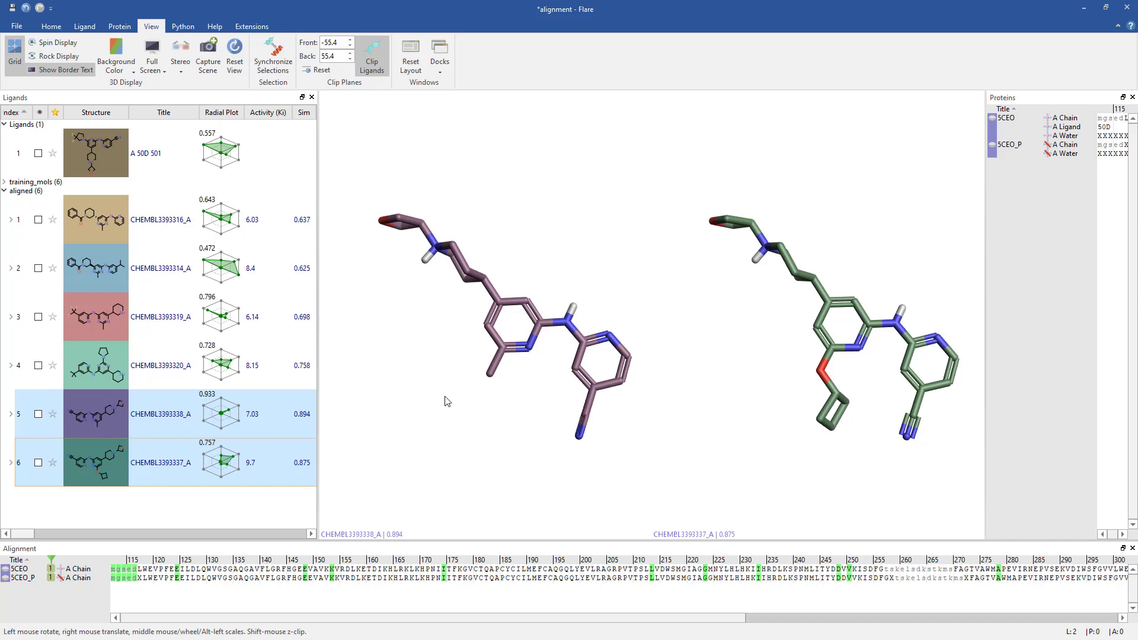
- Select reference A 50D 501 together with CHEMBL3393316_A, CHEMBL3393314_A and CHEMBL3393337_A
click(95, 153)
ctrl+click(92, 219)
ctrl+click(83, 273)
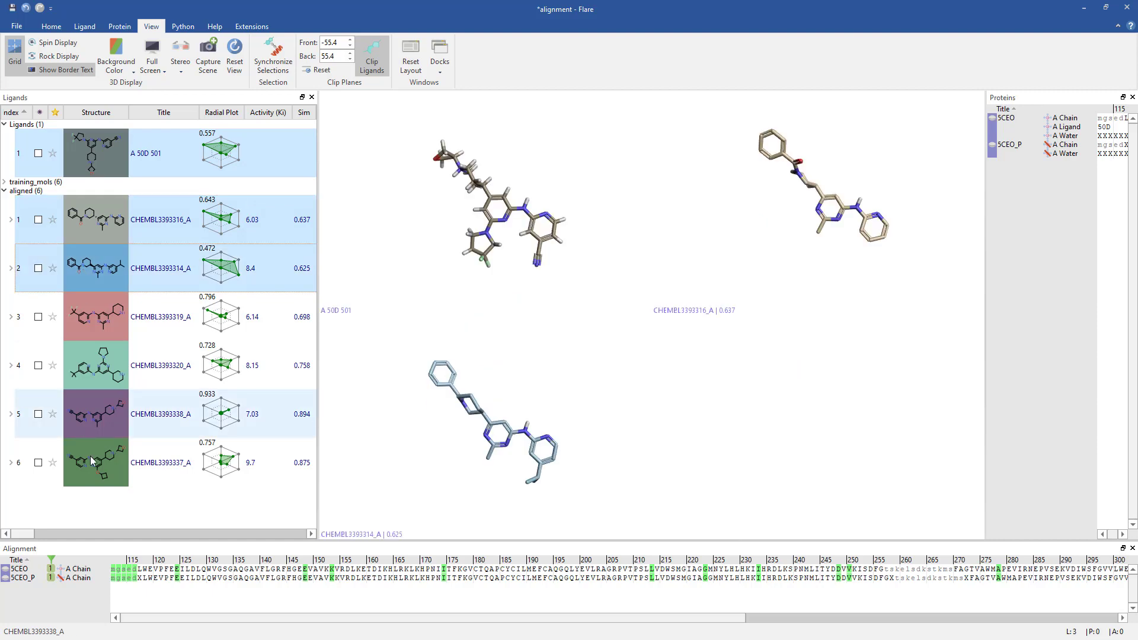
ctrl+click(95, 462)
- Add atom-coloured molecular surfaces to the four ligands and rotate them
click(85, 26)
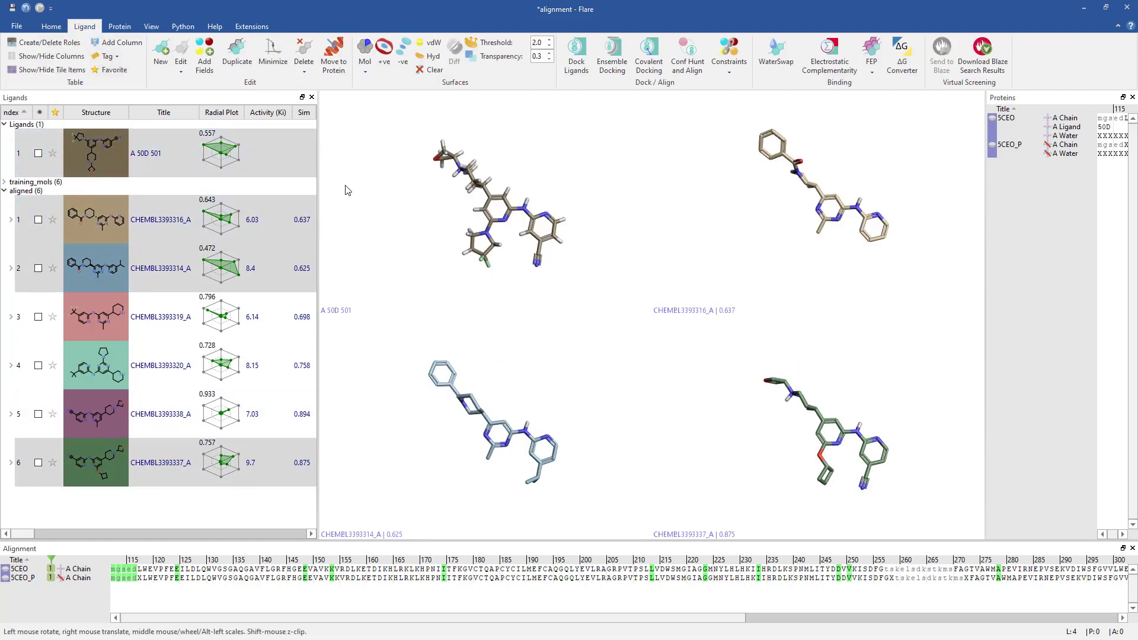
click(365, 64)
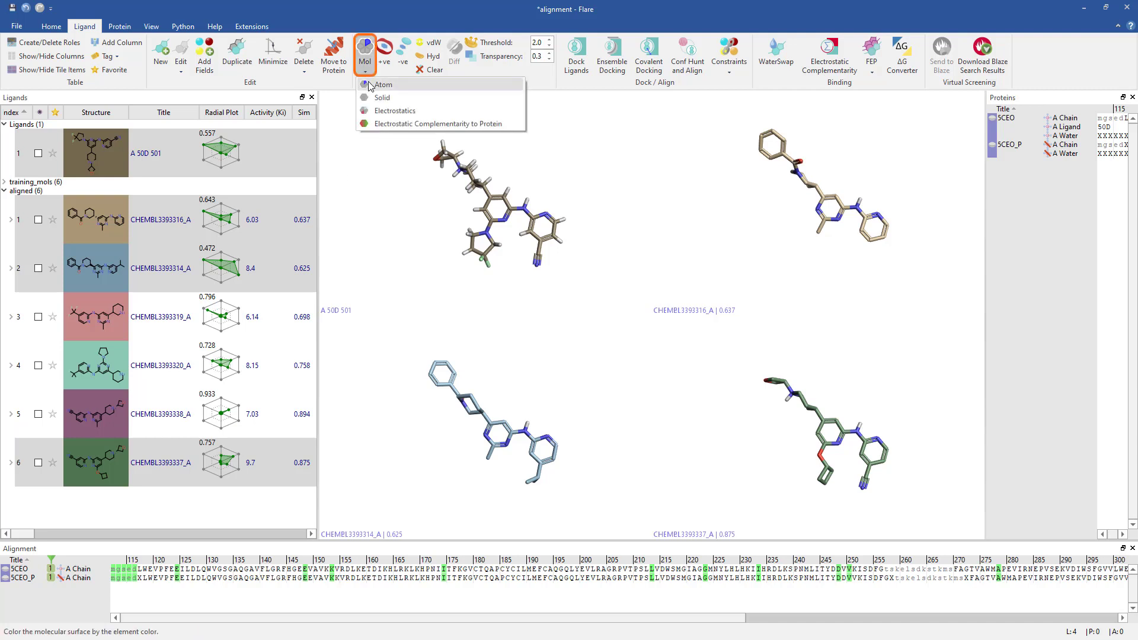
click(369, 87)
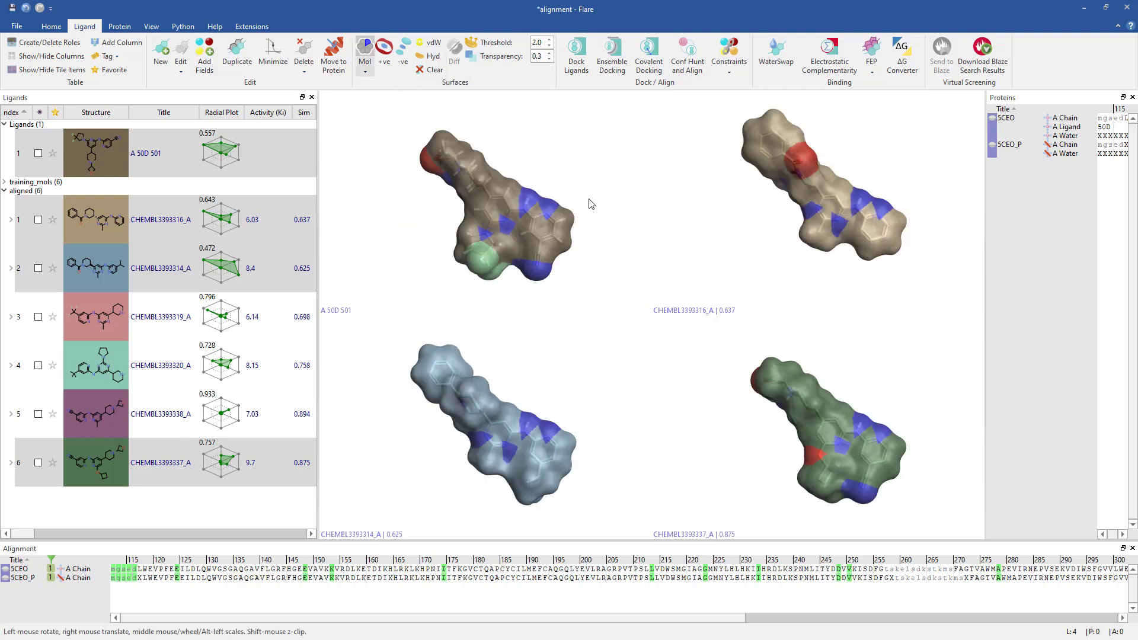
drag(584, 211, 541, 279)
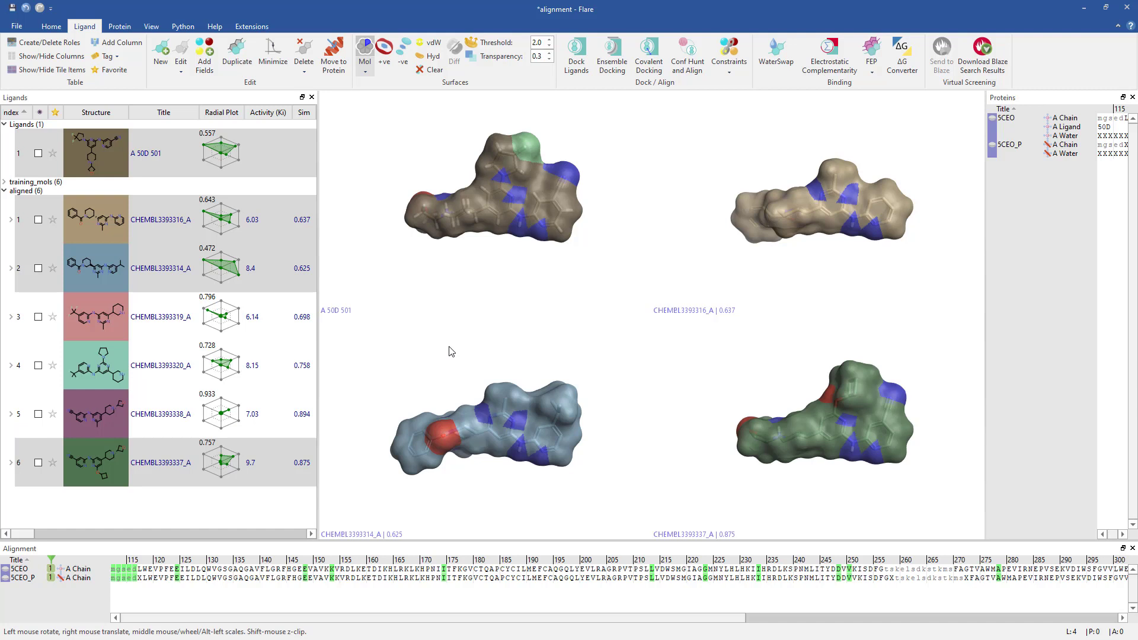
- Remove the molecular surfaces from the four ligands
click(364, 51)
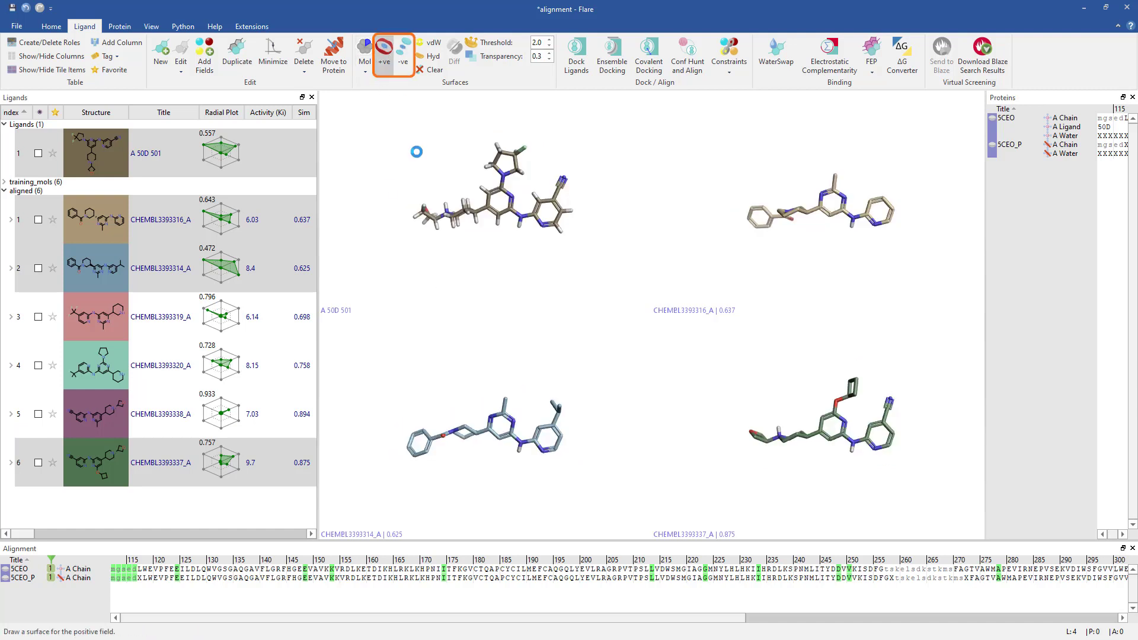